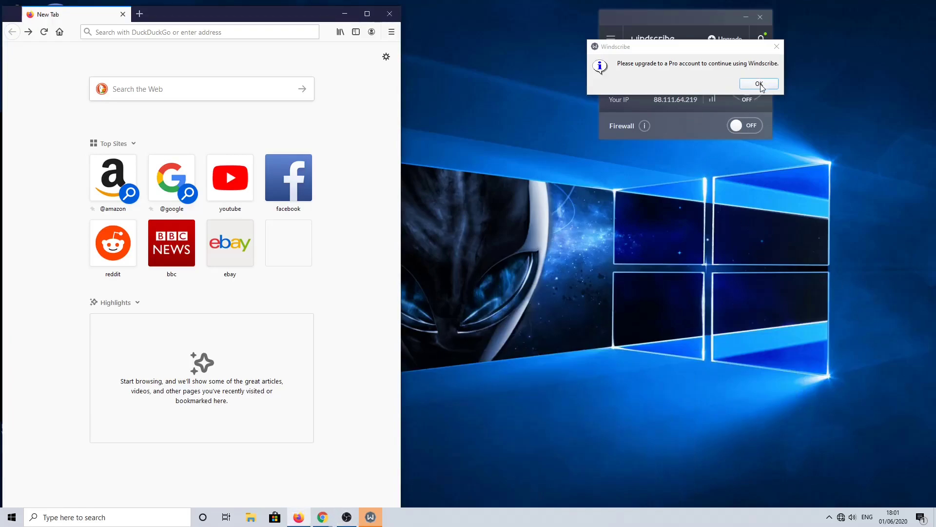
- Dismiss Windscribe's upgrade-to-Pro prompt, which reappears after trying to turn the VPN on
left_click(776, 47)
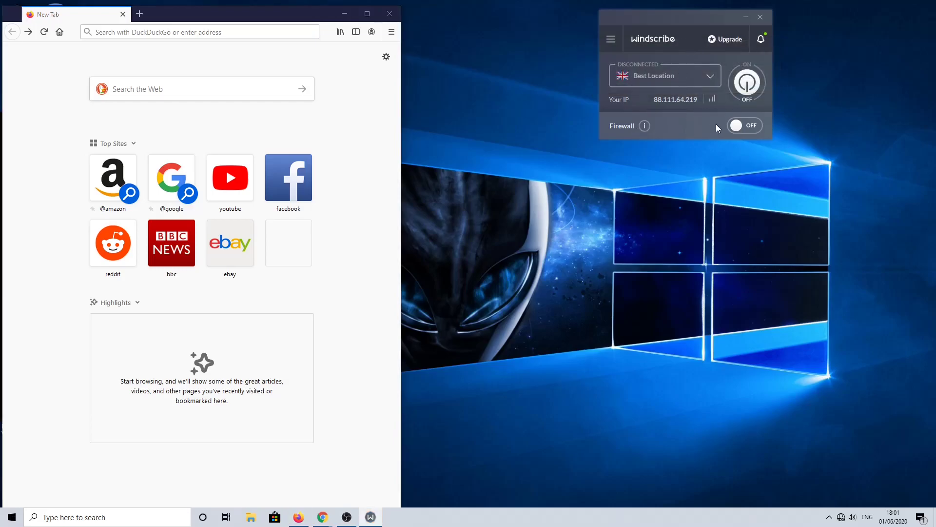
left_click(746, 127)
left_click(759, 83)
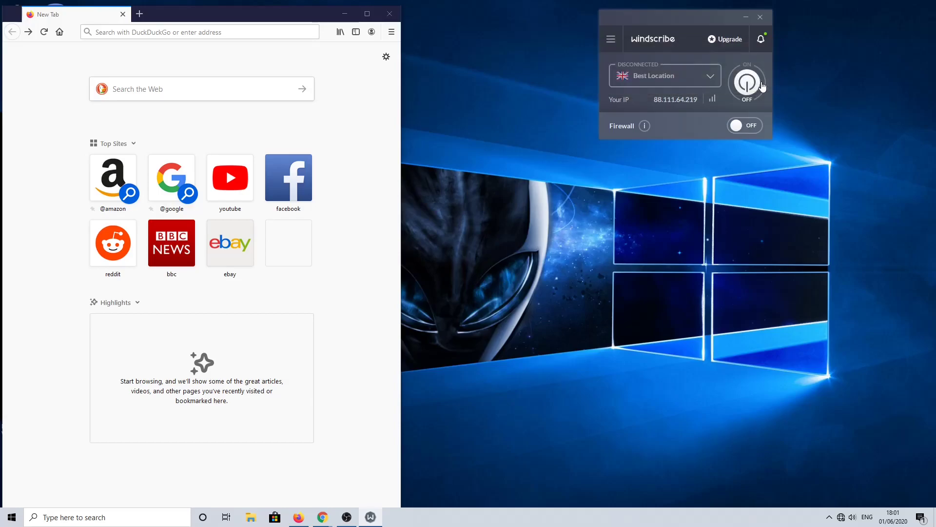
- Review Windscribe's Connection and Proxy preferences and close them without changes
left_click(610, 42)
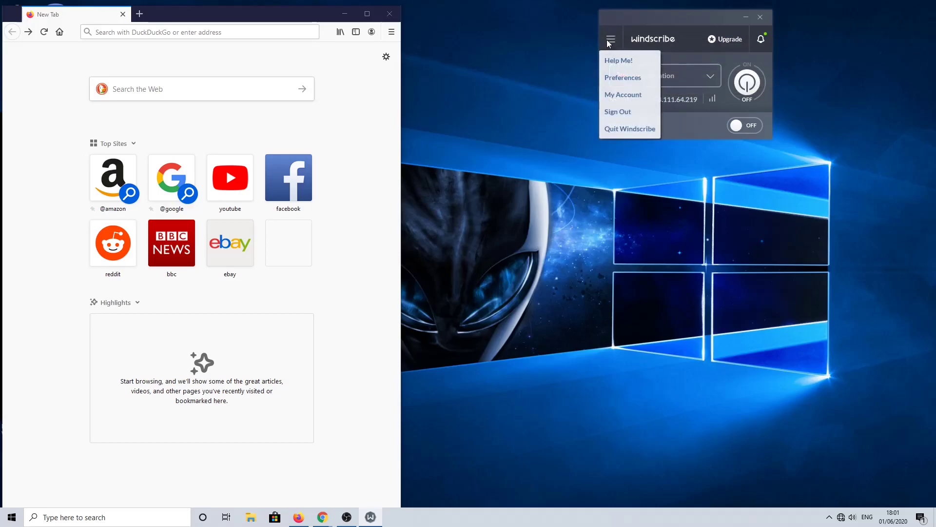
left_click(636, 80)
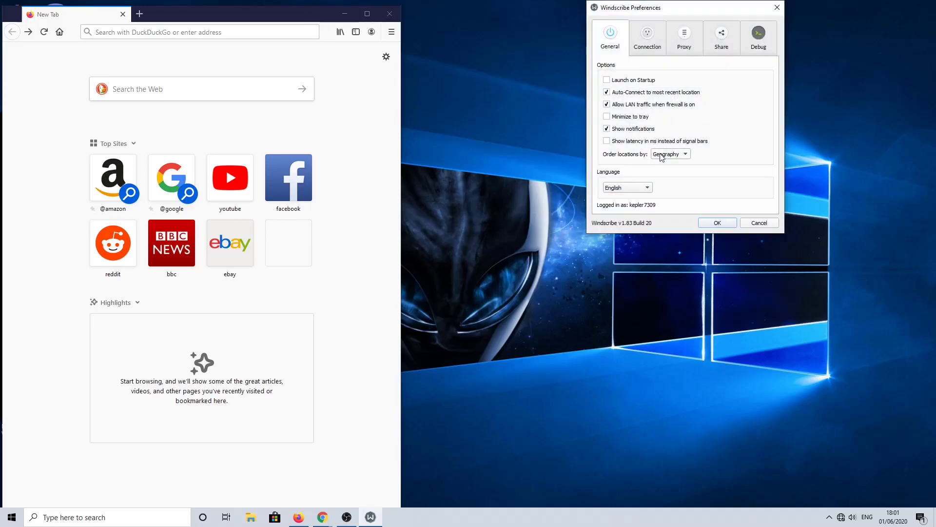
left_click(646, 43)
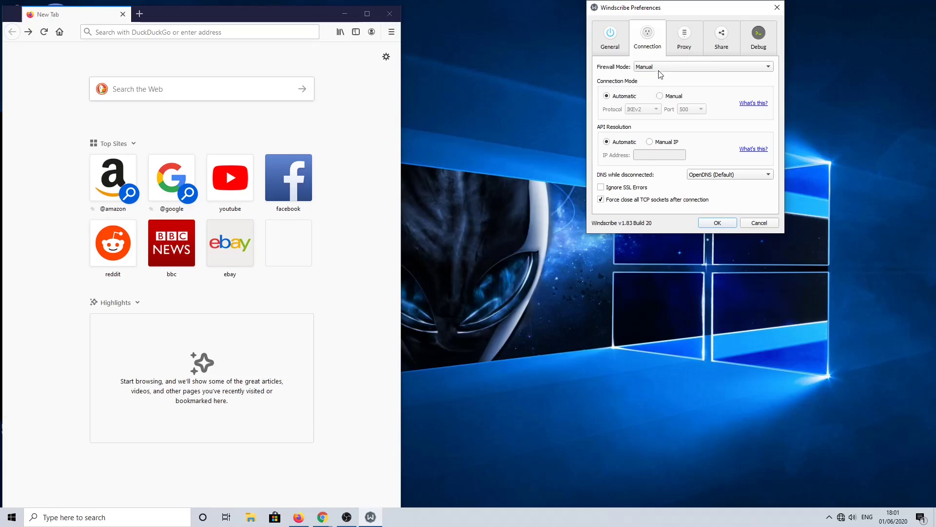
left_click(682, 43)
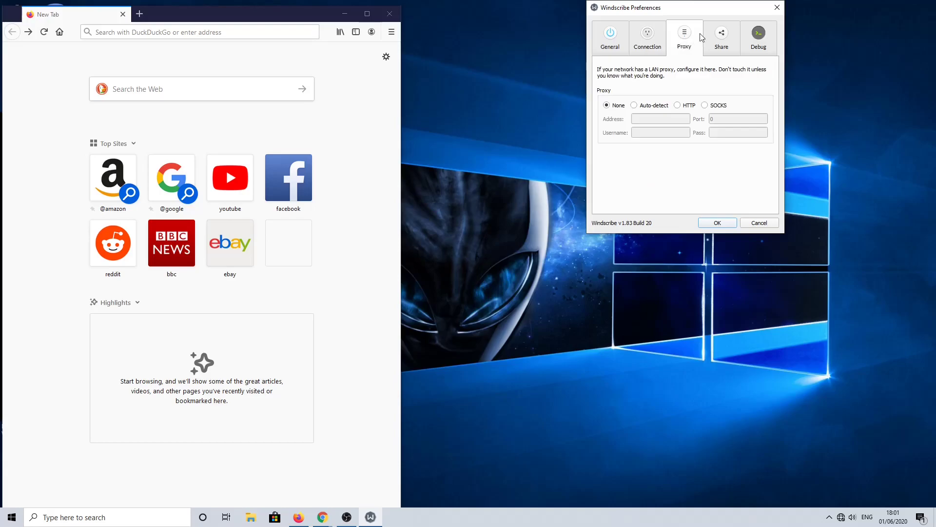
left_click(777, 8)
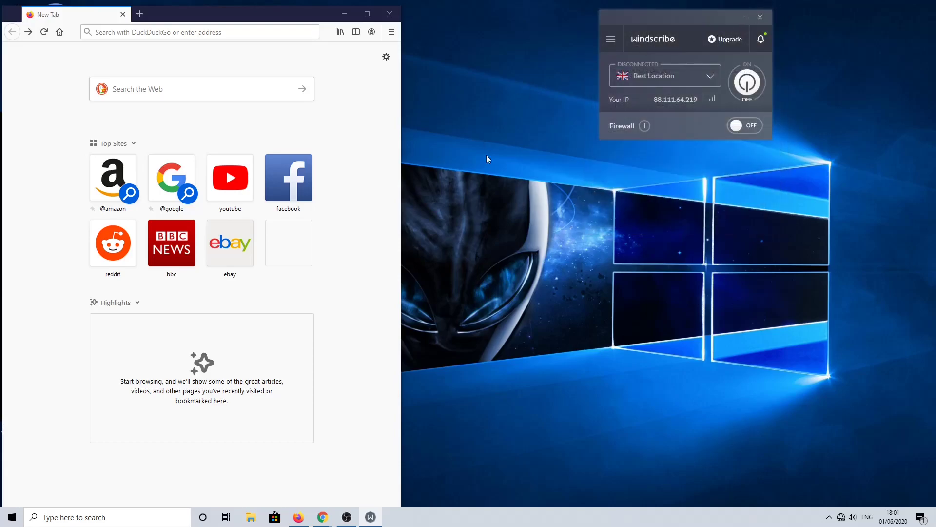
- Load YouTube from Firefox's top sites, hitting 'We're having trouble finding that site' with no internet access
left_click(230, 177)
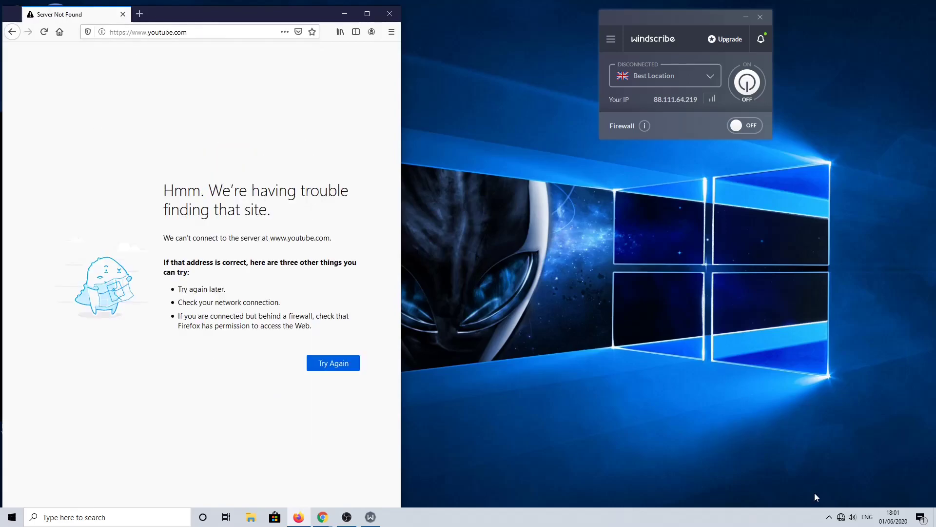
mouse_move(840, 520)
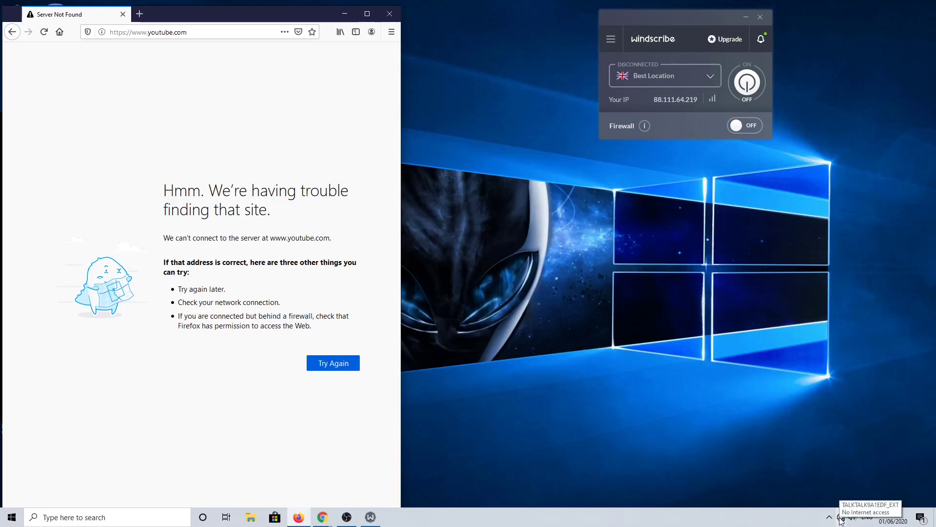
- Open Command Prompt via a 'com' search and move its window to the right
left_click(78, 517)
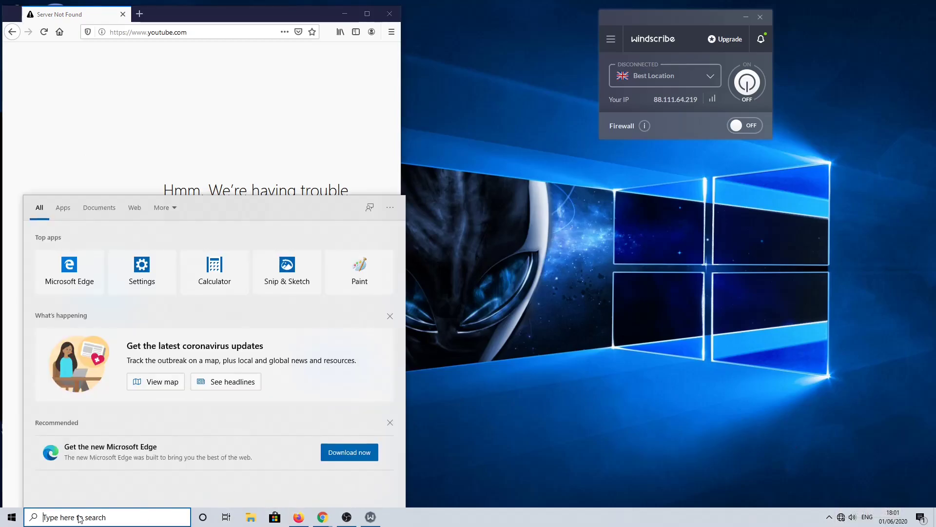
type("comm")
left_click(36, 235)
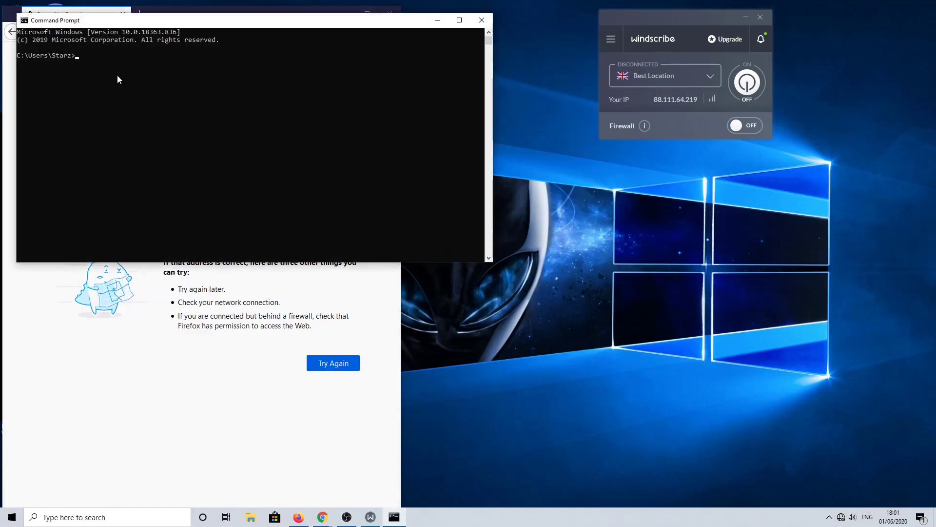
left_click_drag(149, 22, 543, 153)
- Ping 8.8.8.8, getting 4 of 4 replies with 0% loss, then show the network flyout
type("ping")
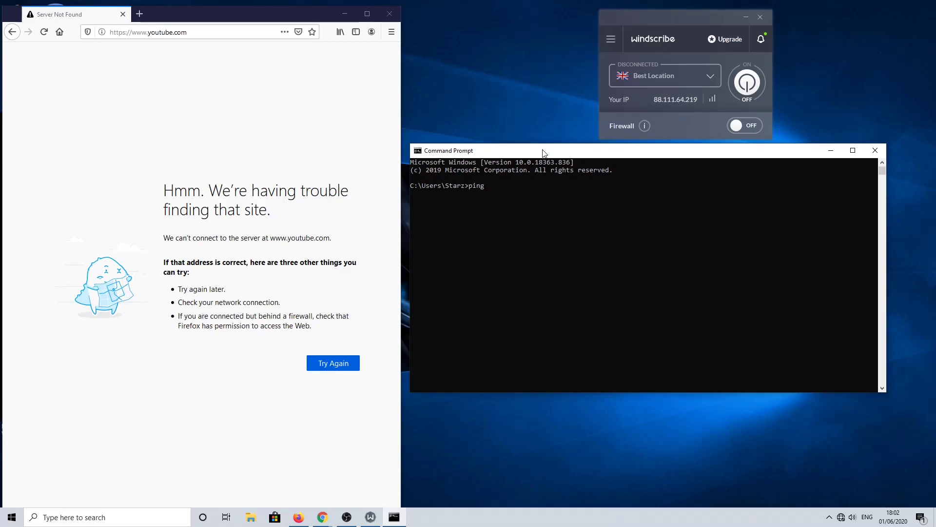
type(" 8.8.8.8")
key("Return")
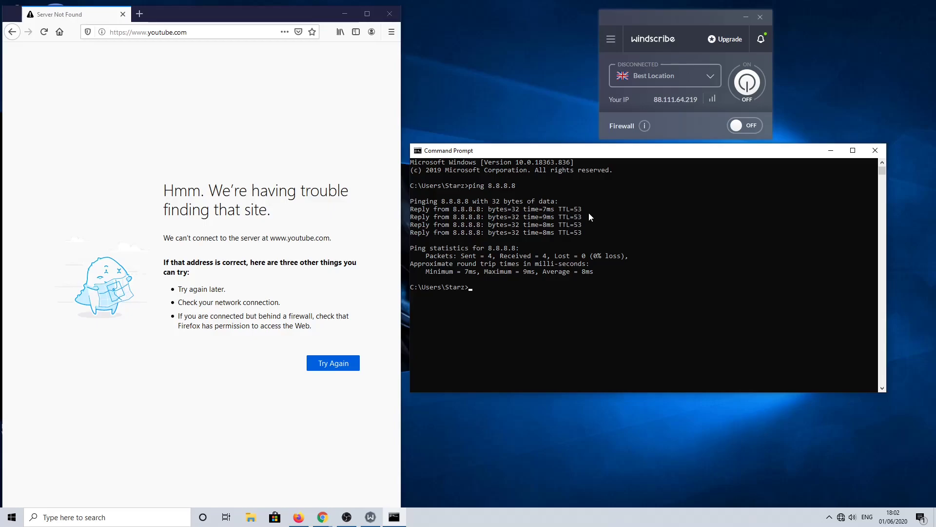
left_click(840, 520)
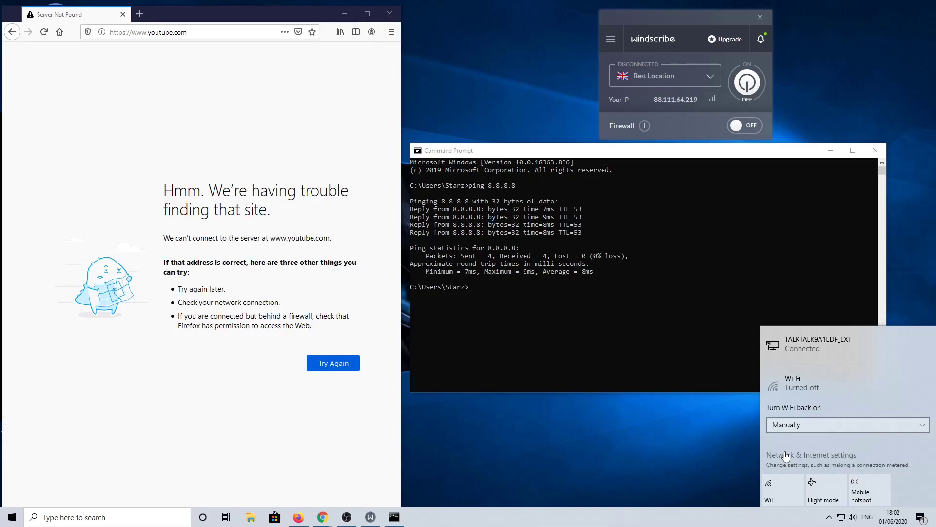
- Check the VPN and Status pages, then list the six network adapters including Windscribe's Ethernet 3
left_click(785, 454)
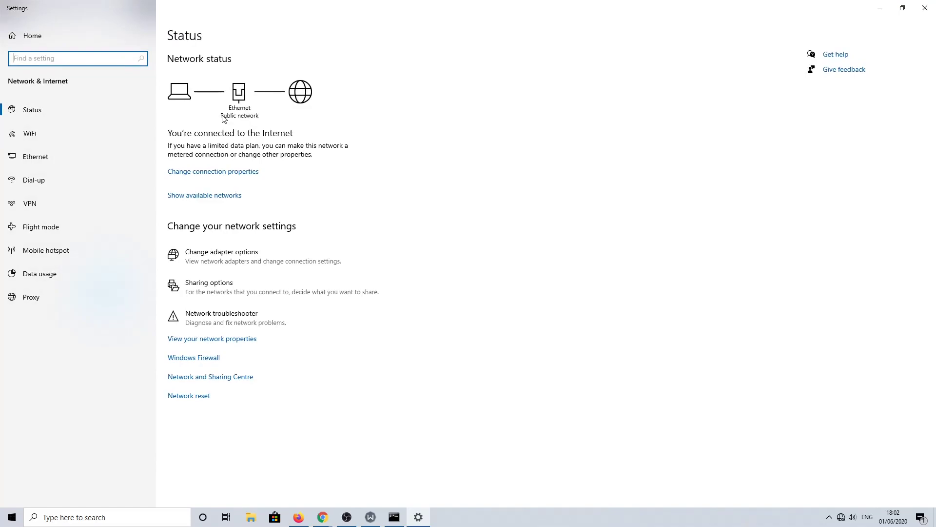
left_click(38, 206)
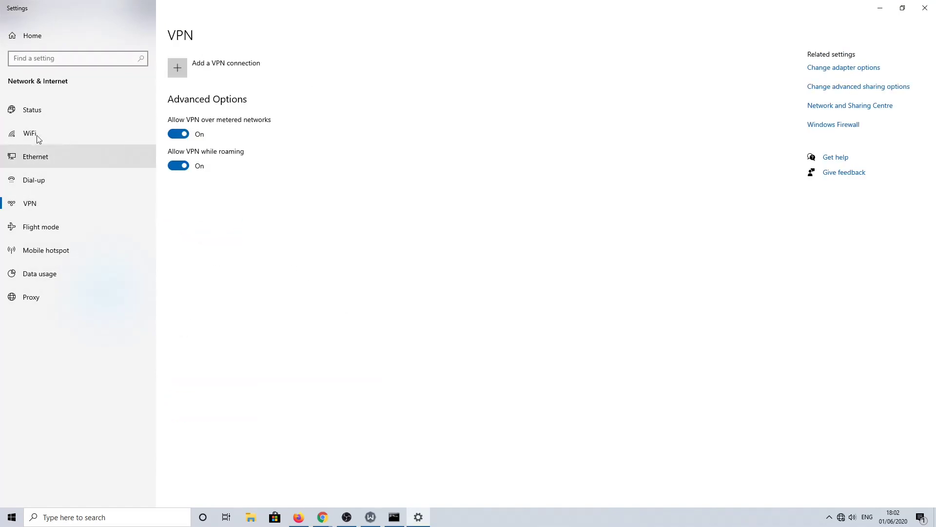
left_click(36, 112)
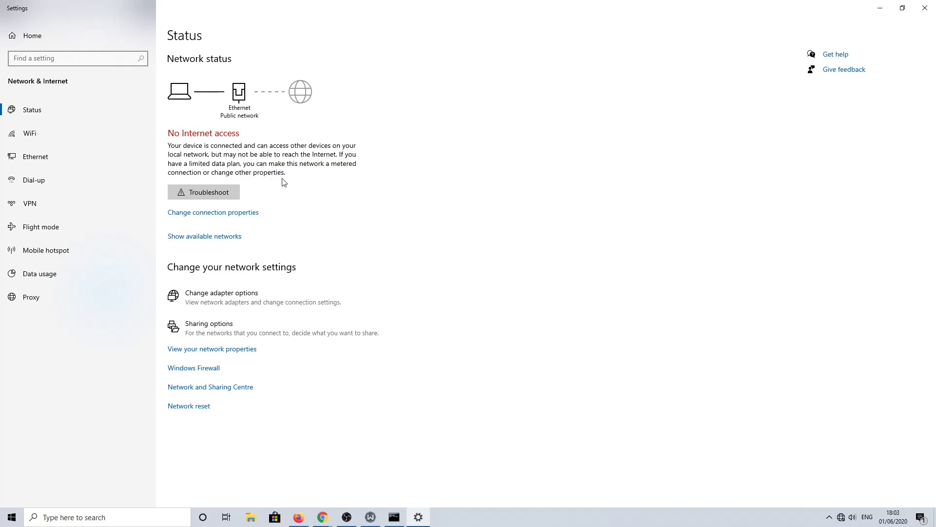
left_click(262, 292)
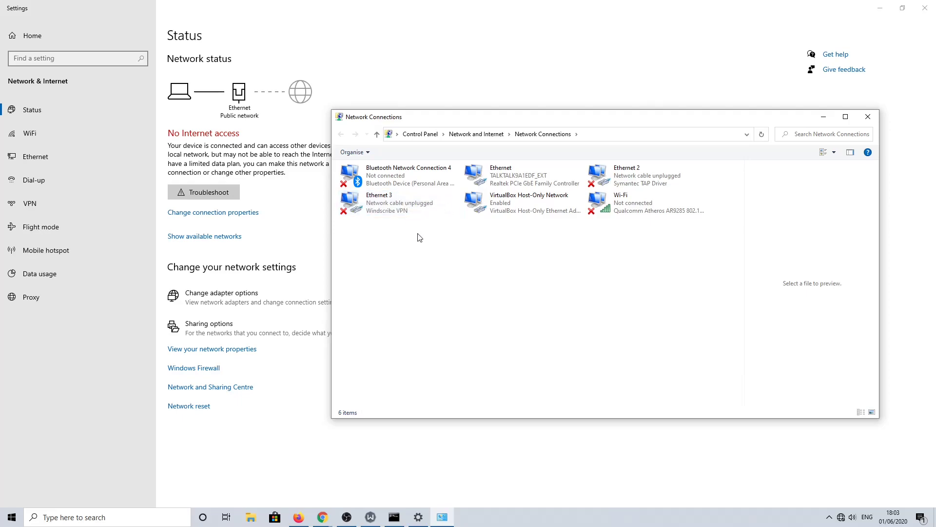
- Close Network Connections and bring up the Ethernet connection's properties in Settings
left_click(868, 116)
left_click(236, 236)
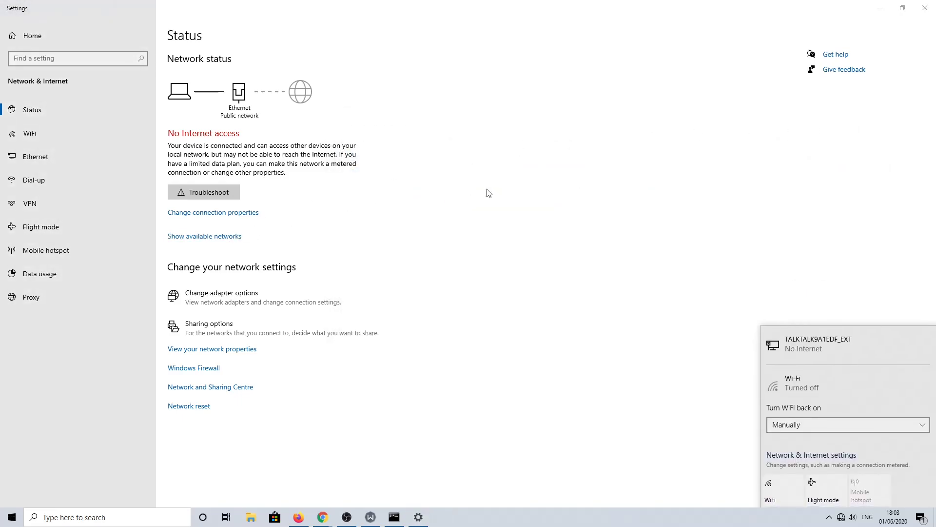
left_click(839, 352)
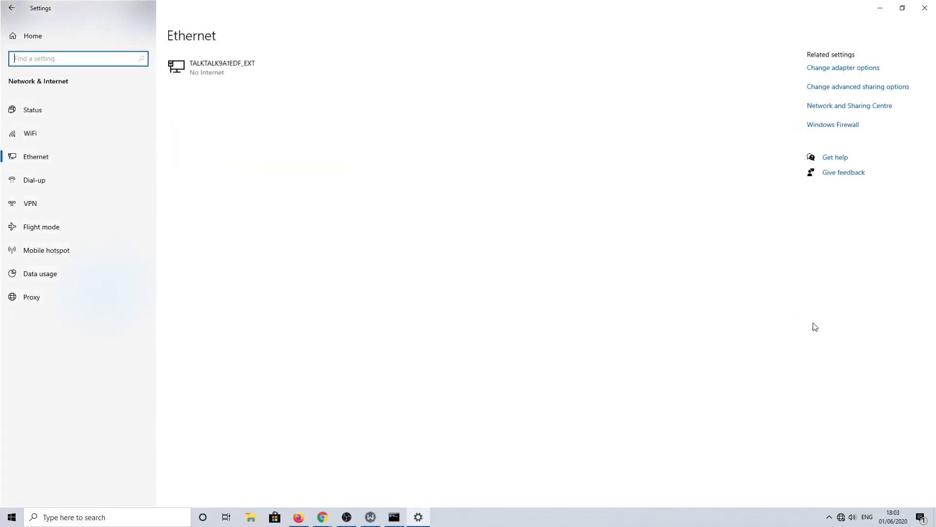
left_click(209, 69)
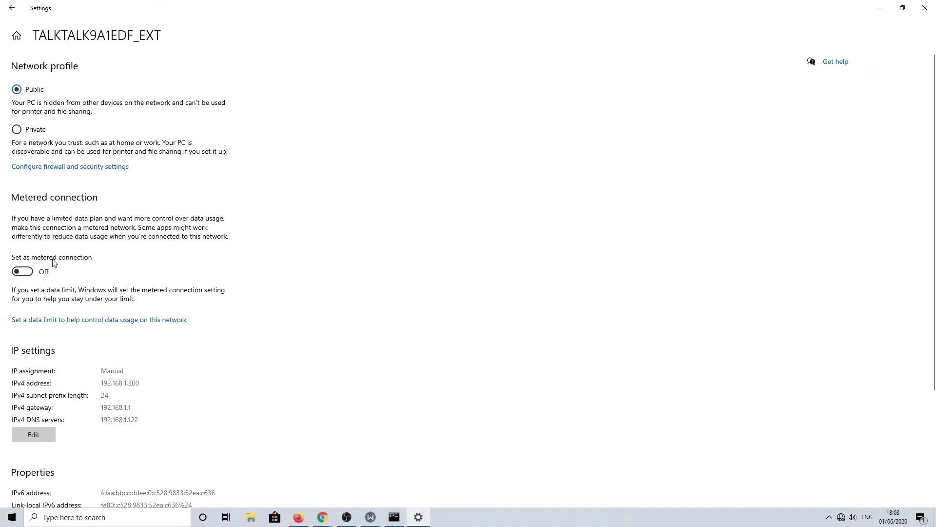
- Confirm all three network firewalls are on, then return to the Ethernet page showing TALKTALK9A1EDF_EXT
left_click(51, 168)
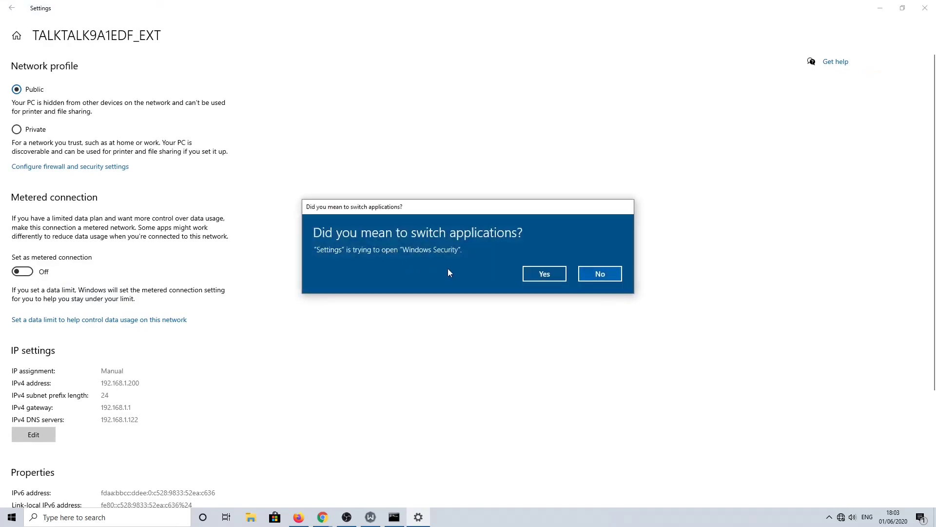
left_click(538, 277)
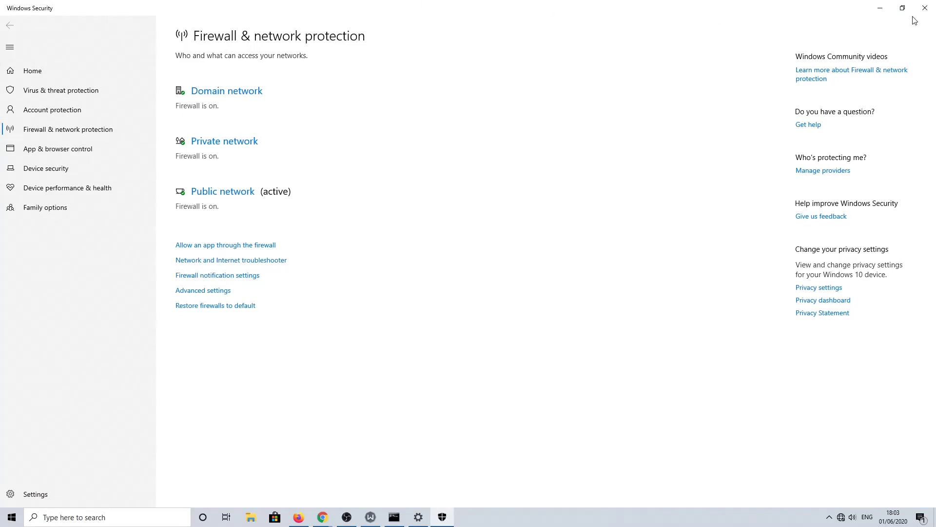
left_click(925, 7)
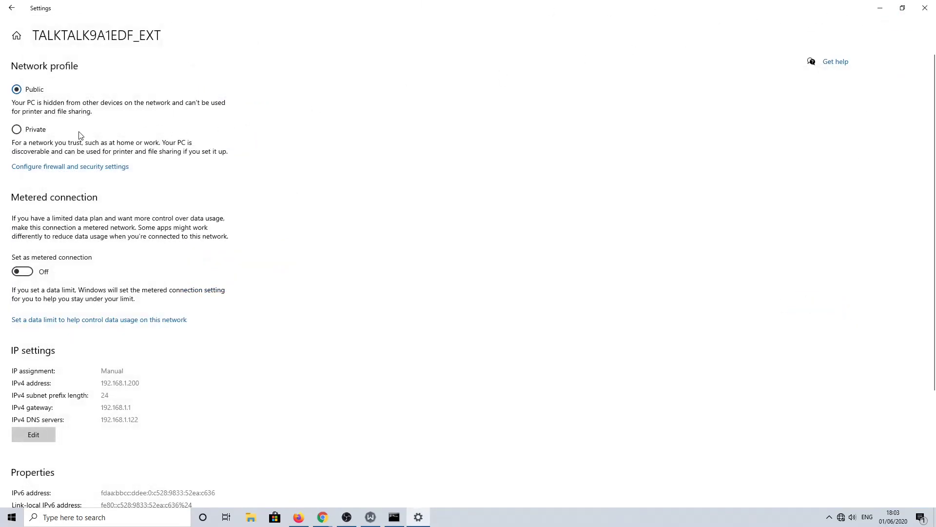
left_click(12, 7)
left_click(36, 59)
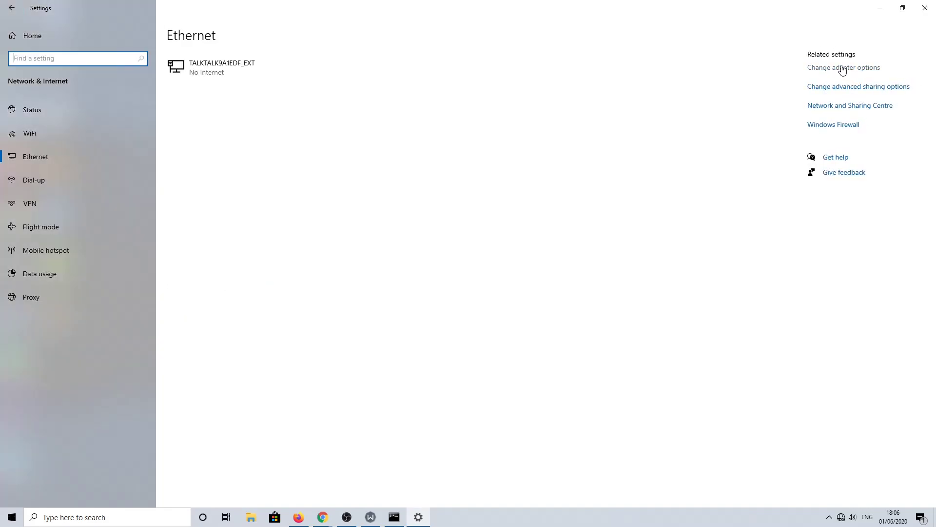
- Disable the Windscribe VPN adapter Ethernet 3 and check the main Ethernet connection's status
left_click(843, 68)
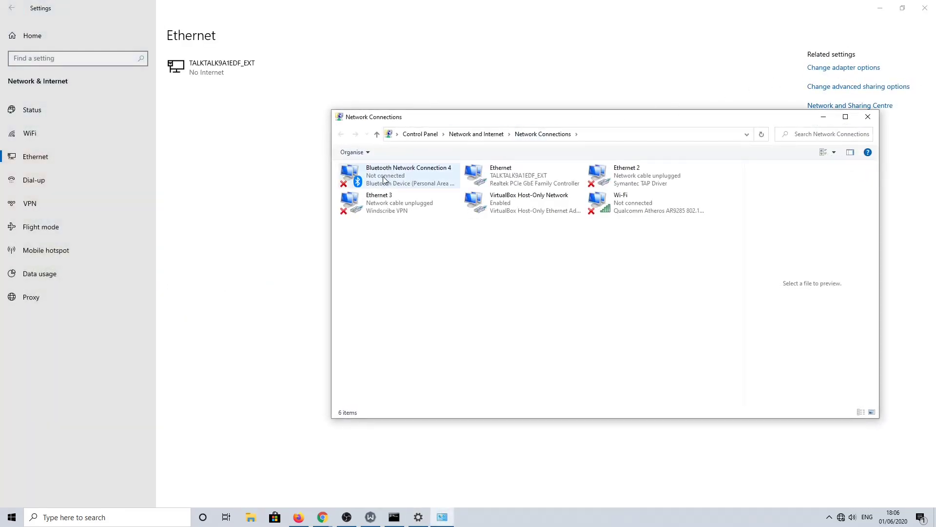
left_click(417, 212)
right_click(416, 211)
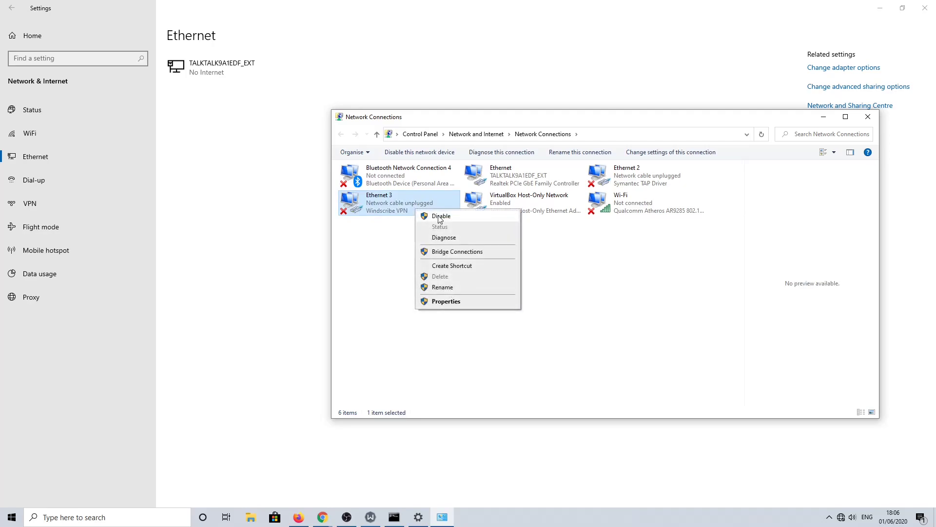
left_click(440, 217)
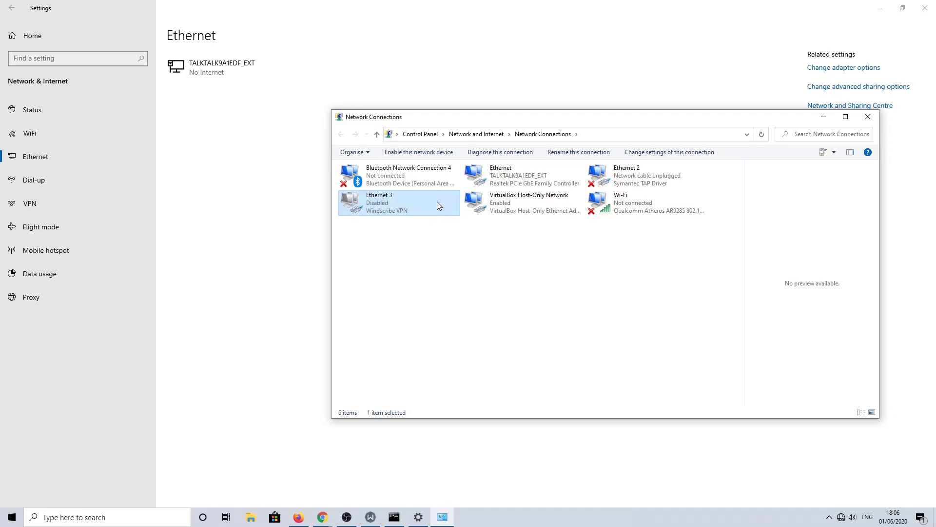
double_click(531, 187)
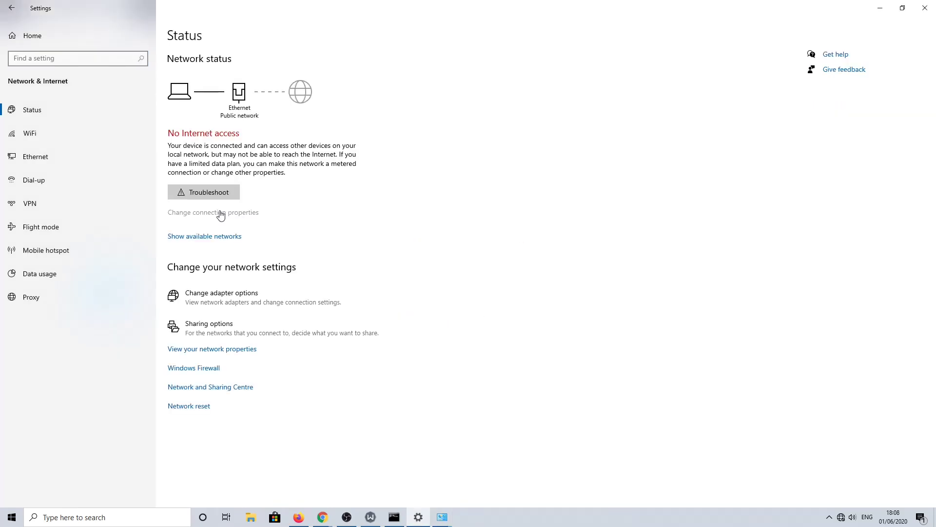
- Set TALKTALK9A1EDF_EXT's preferred DNS to 1.1.1.1 and alternative DNS to 1.0.0.1
left_click(220, 213)
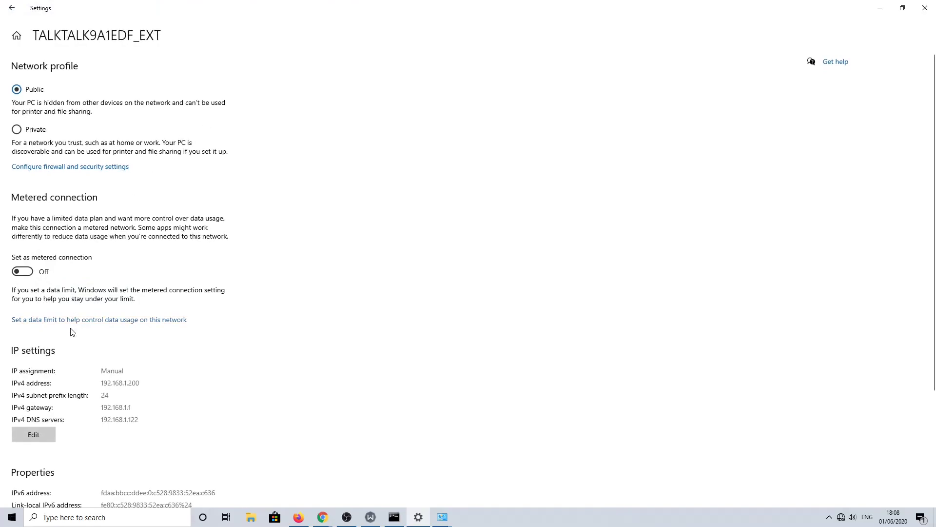
scroll(80, 297, "down", 3)
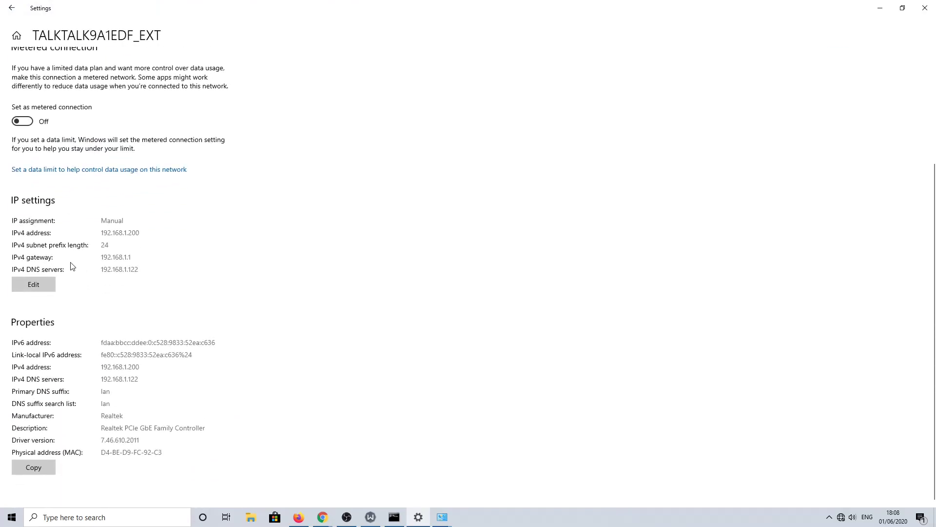
left_click(40, 284)
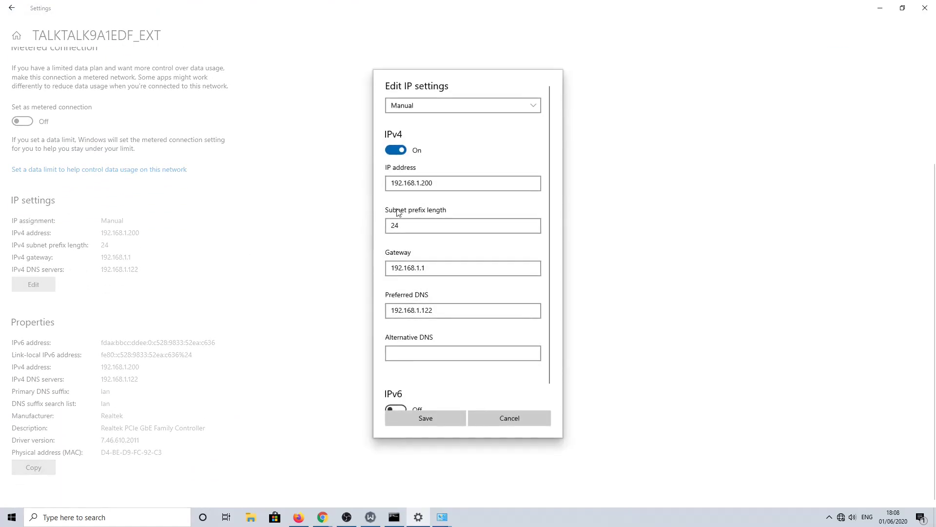
left_click(454, 311)
key("ctrl+a")
key("BackSpace")
type("1.1.1.1")
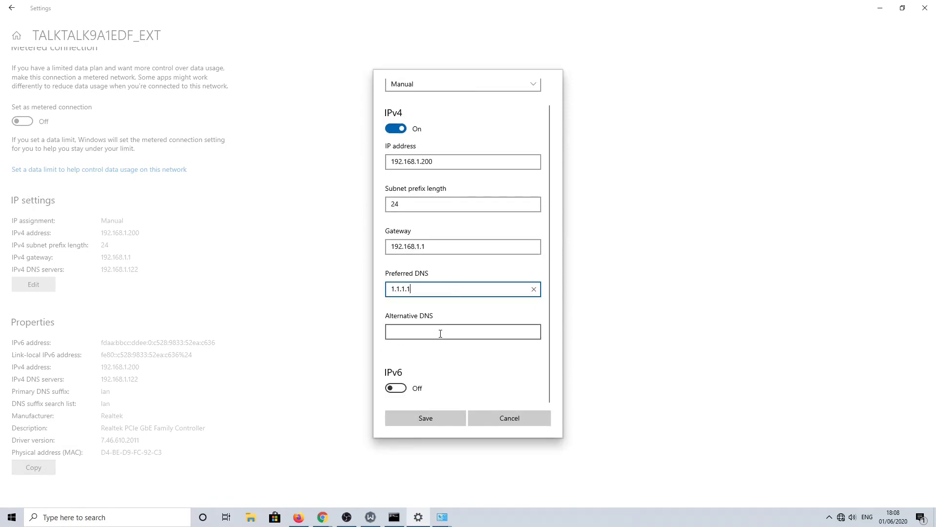
left_click(439, 331)
type("1.0.0.1")
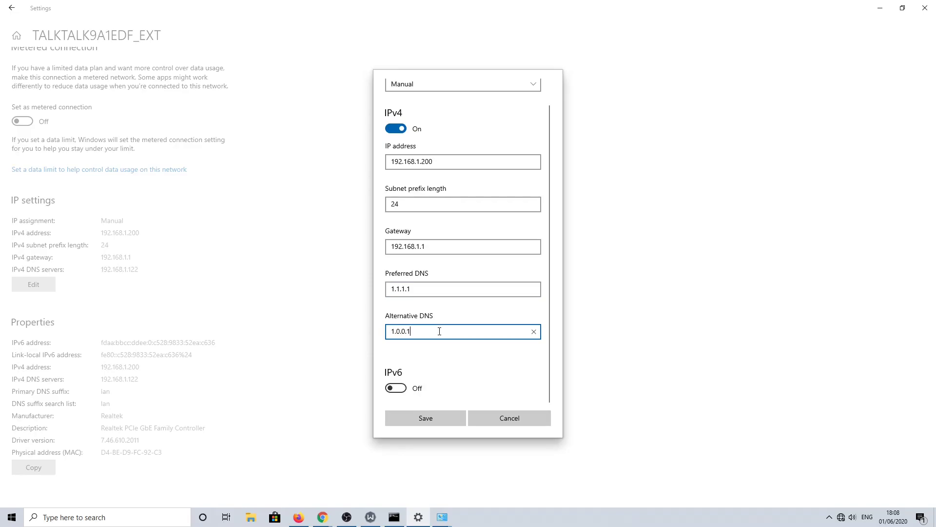
left_click(433, 419)
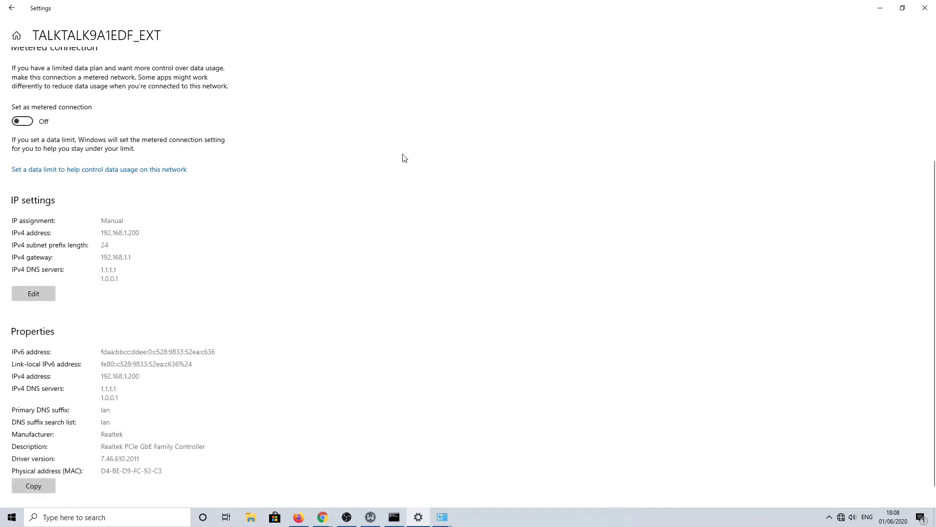
left_click(11, 10)
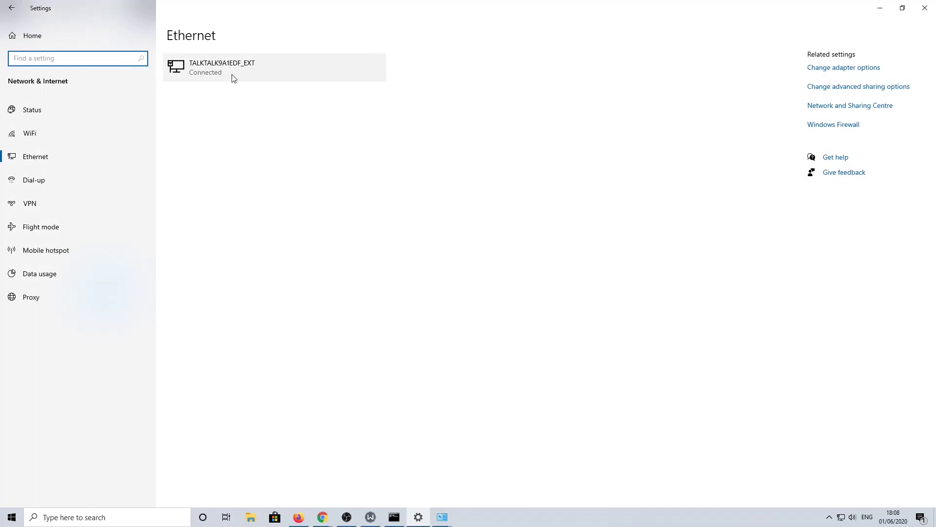
- Confirm the status reads connected, then reload youtube.com in Firefox so it loads fully
left_click(10, 10)
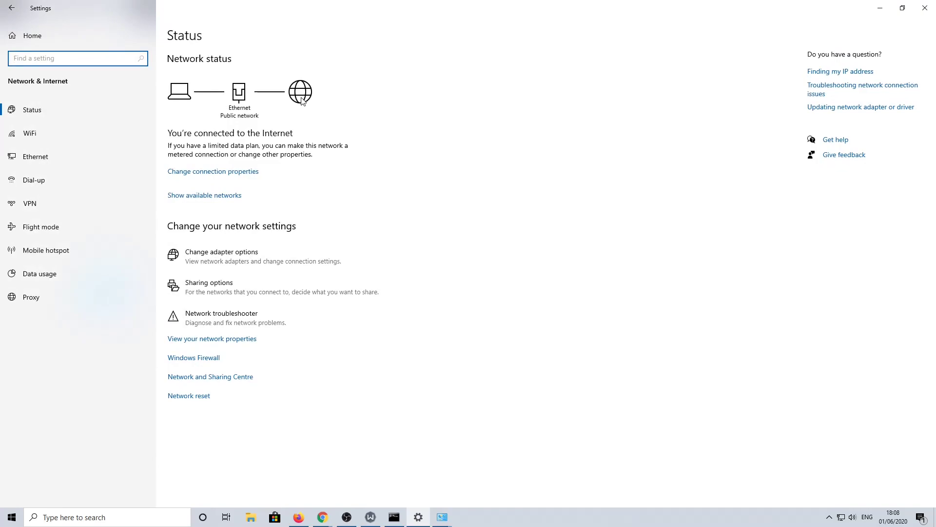
left_click(299, 516)
left_click(340, 367)
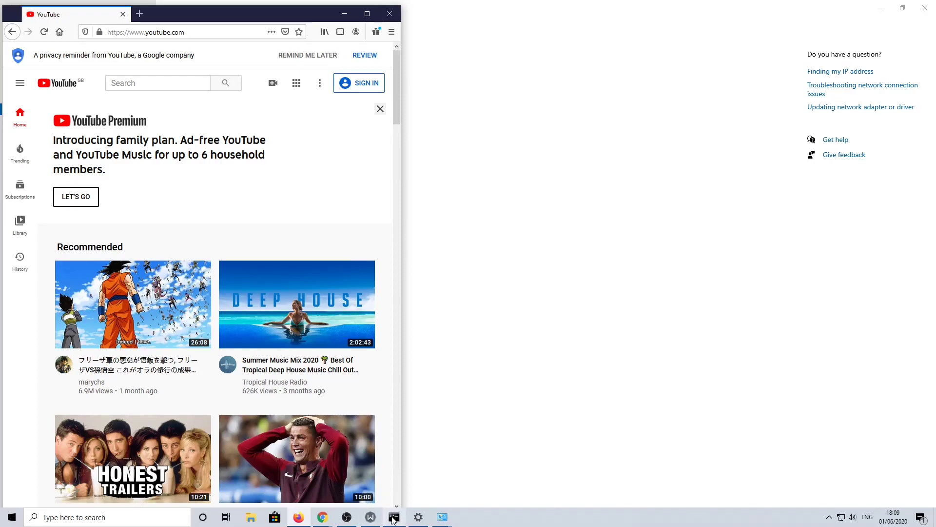
- Bring Command Prompt forward and run ping 1.1.1.1, getting an 8ms reply
mouse_move(394, 517)
left_click(403, 484)
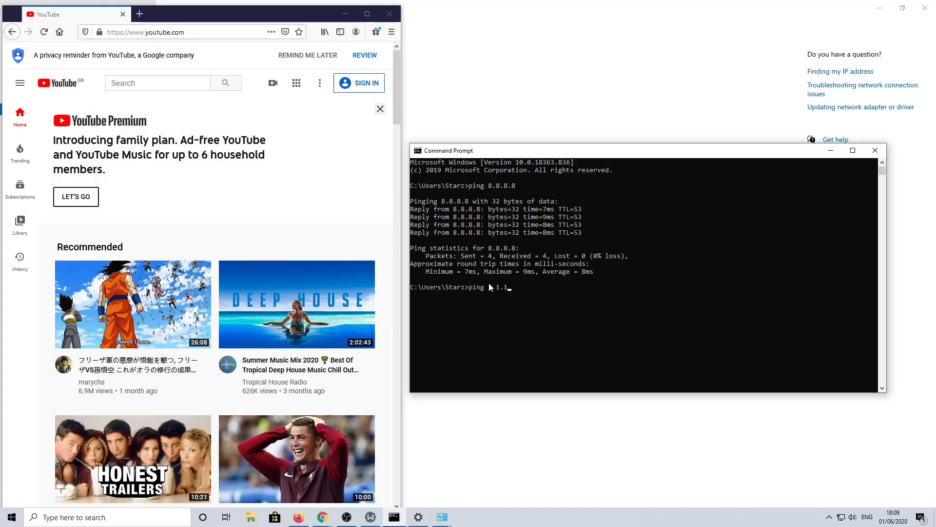
key("Return")
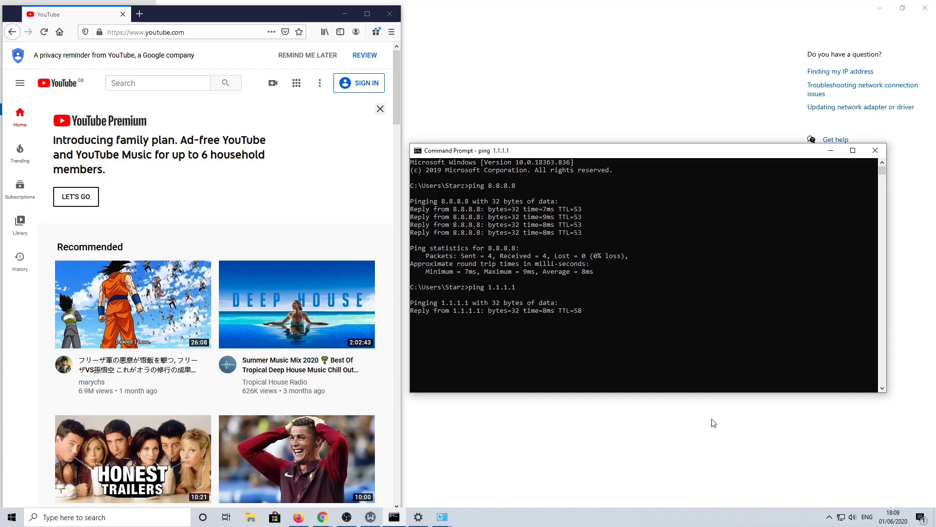